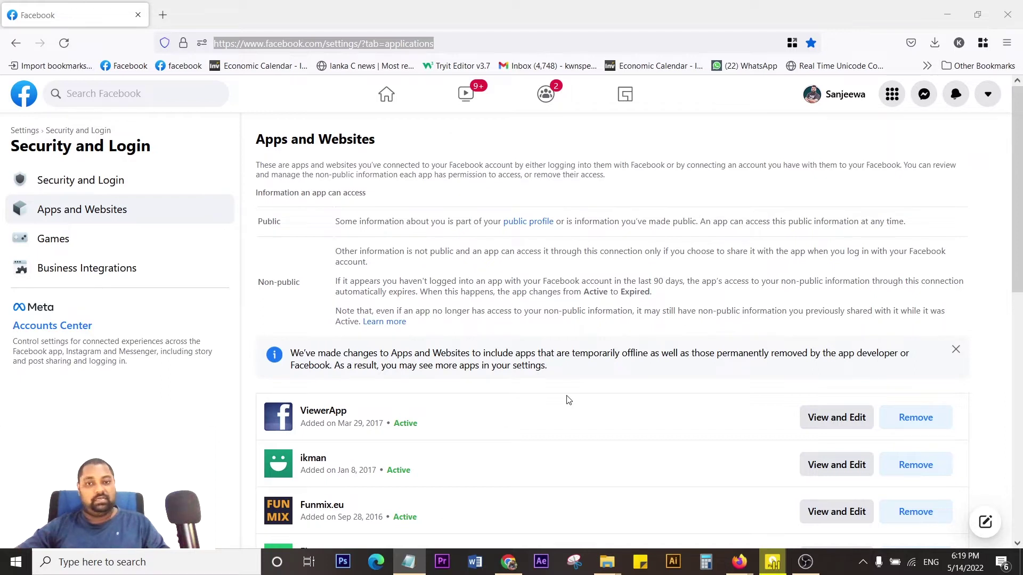
Scroll through the Apps and Websites list to review connected apps like ViewerApp, ikman and Funmix.eu.
scroll(849, 200, down, 2)
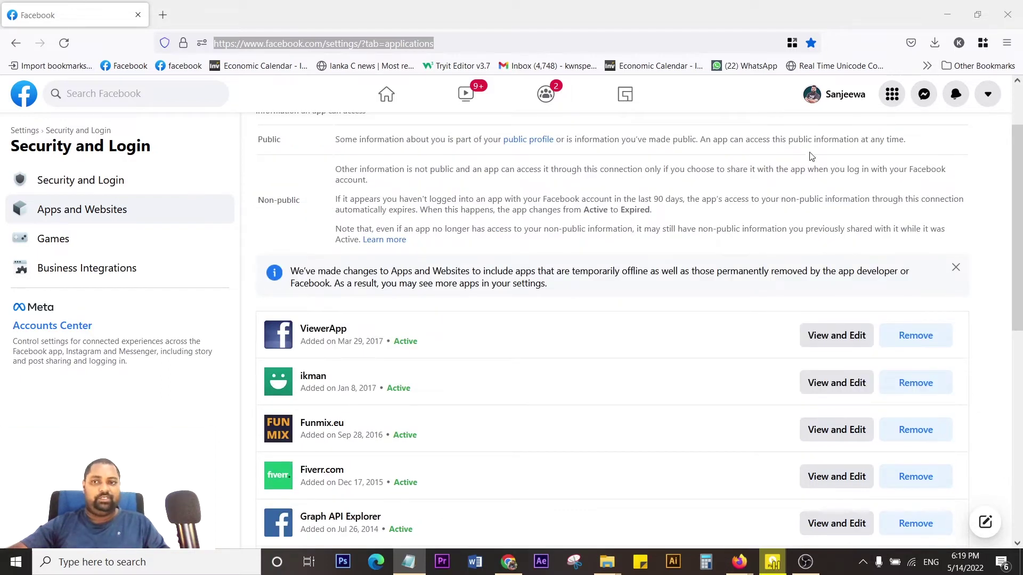
scroll(349, 115, up, 2)
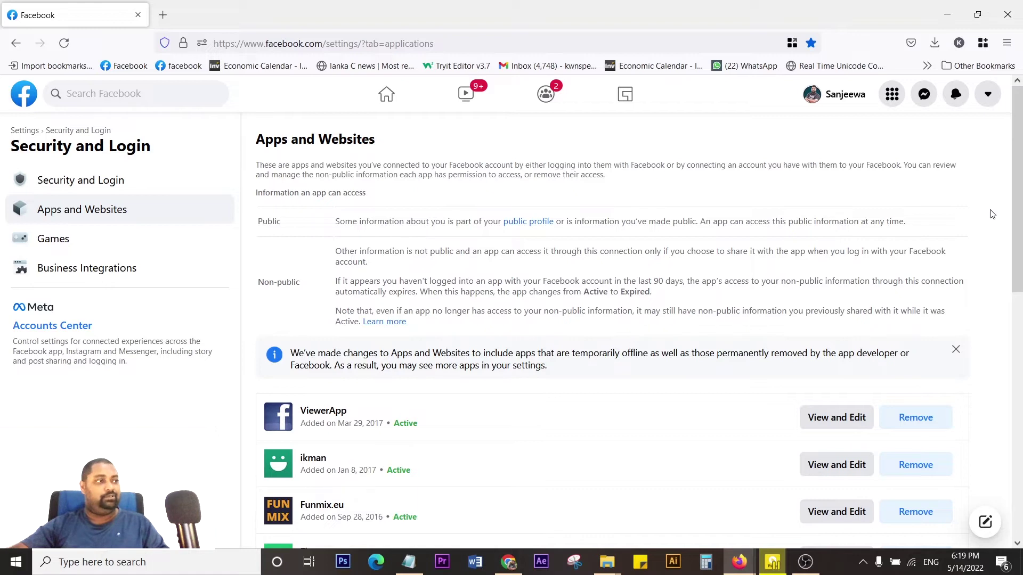
Go through Settings & privacy > Settings > Security and Login to reach Apps and Websites.
click(987, 94)
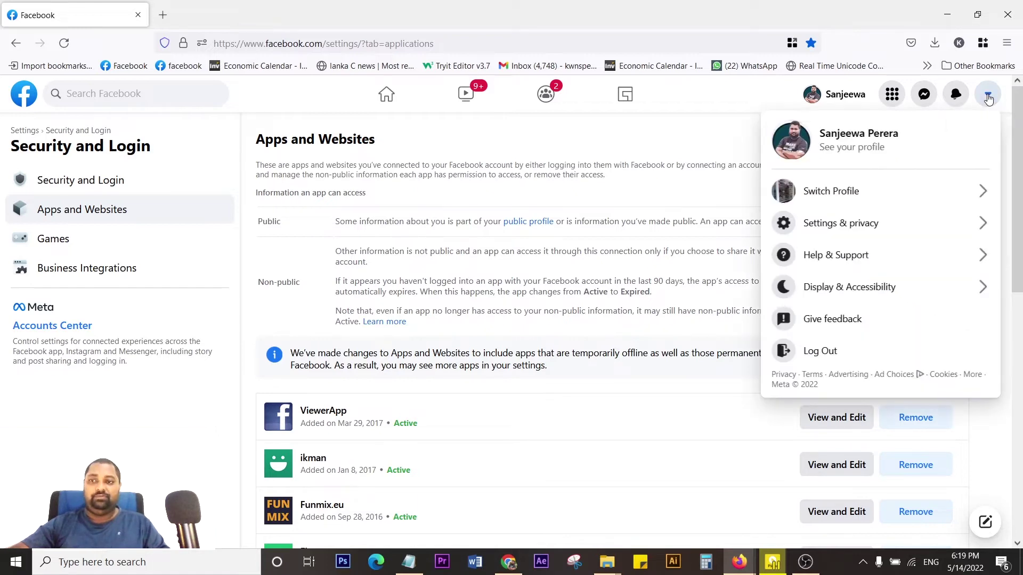
click(847, 225)
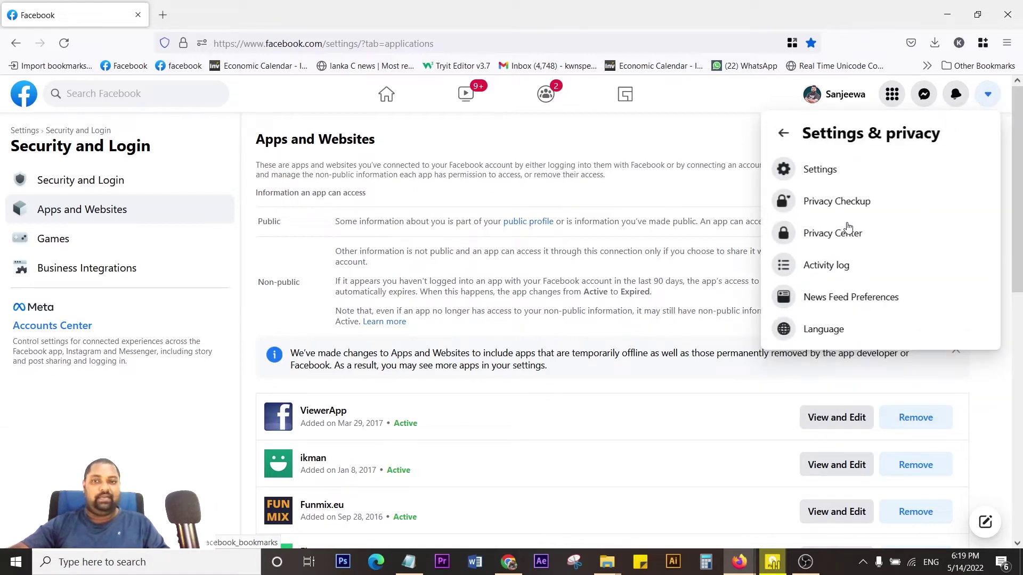
click(819, 170)
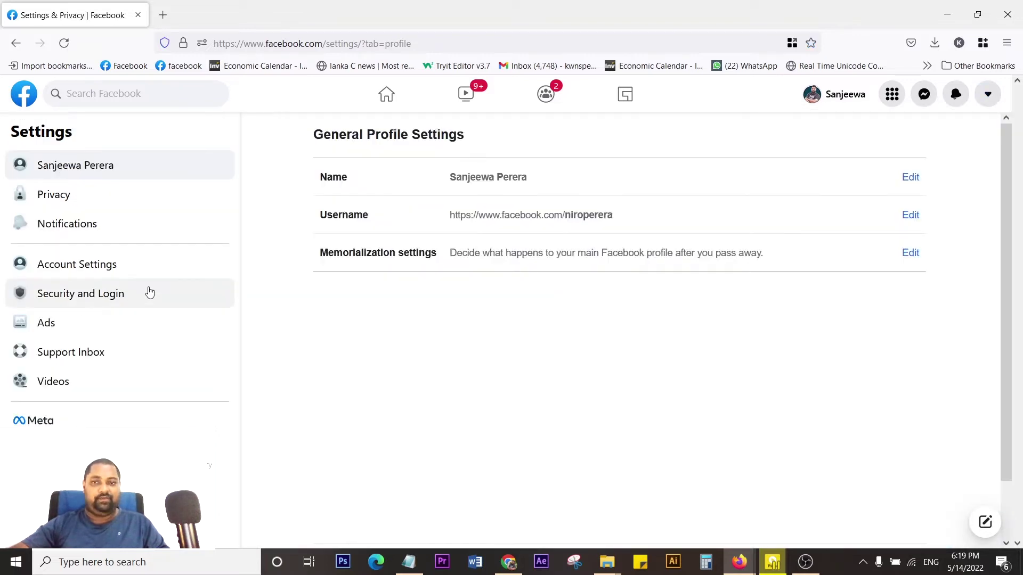
click(56, 303)
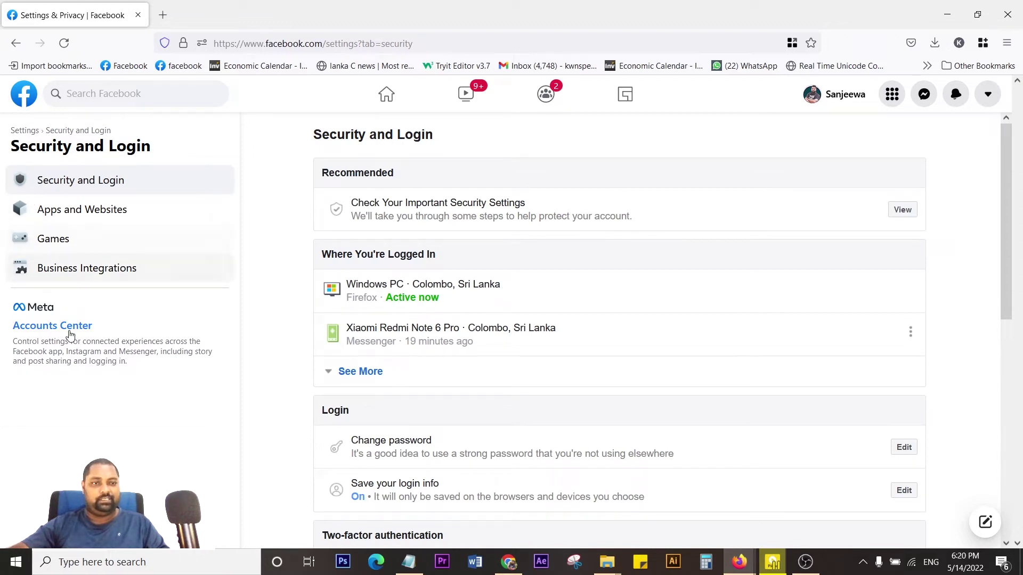
click(95, 214)
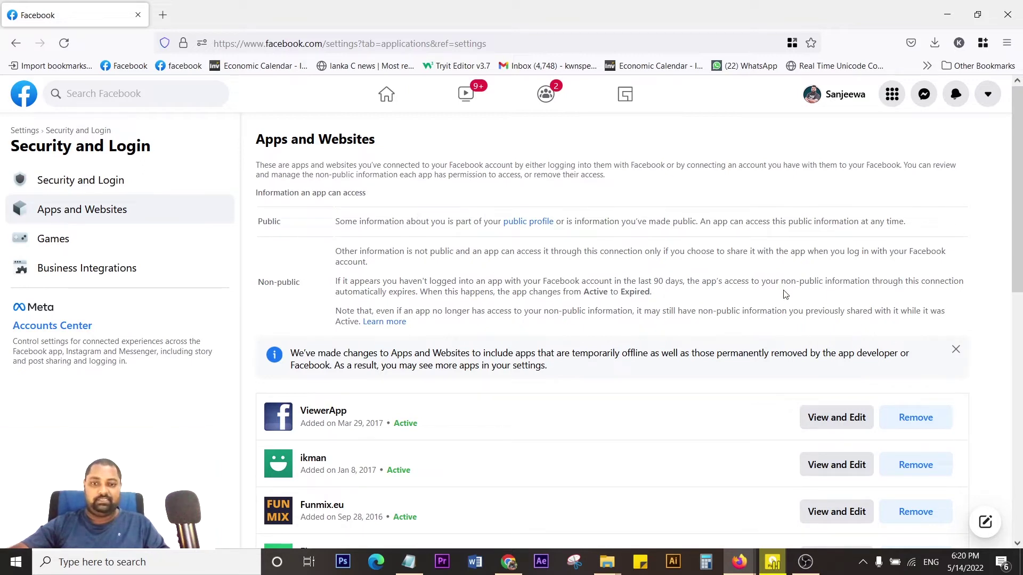
scroll(784, 293, down, 3)
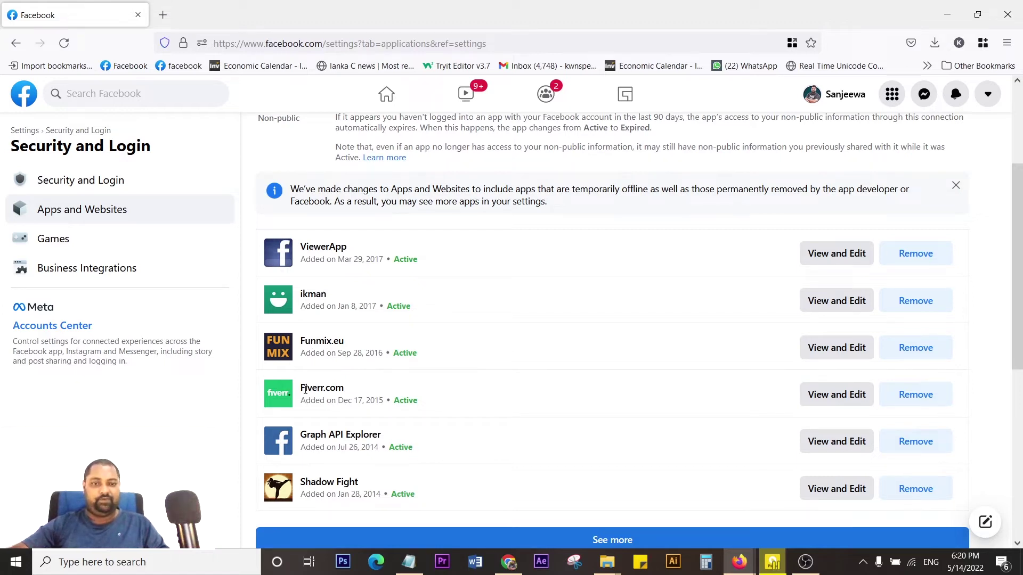
scroll(309, 425, down, 2)
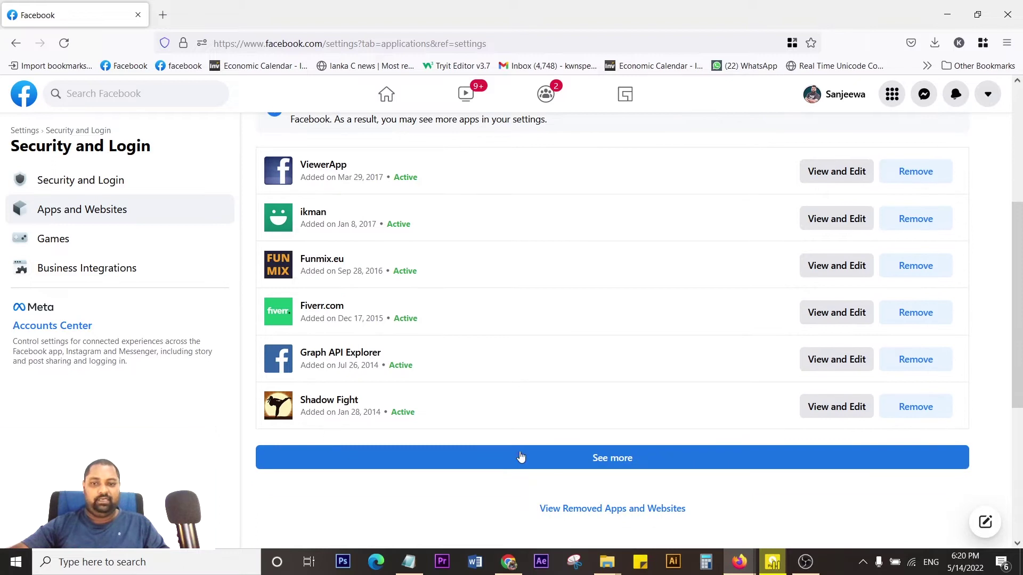
Load the remaining connected apps with See more and start removing Typing Monster.
click(614, 458)
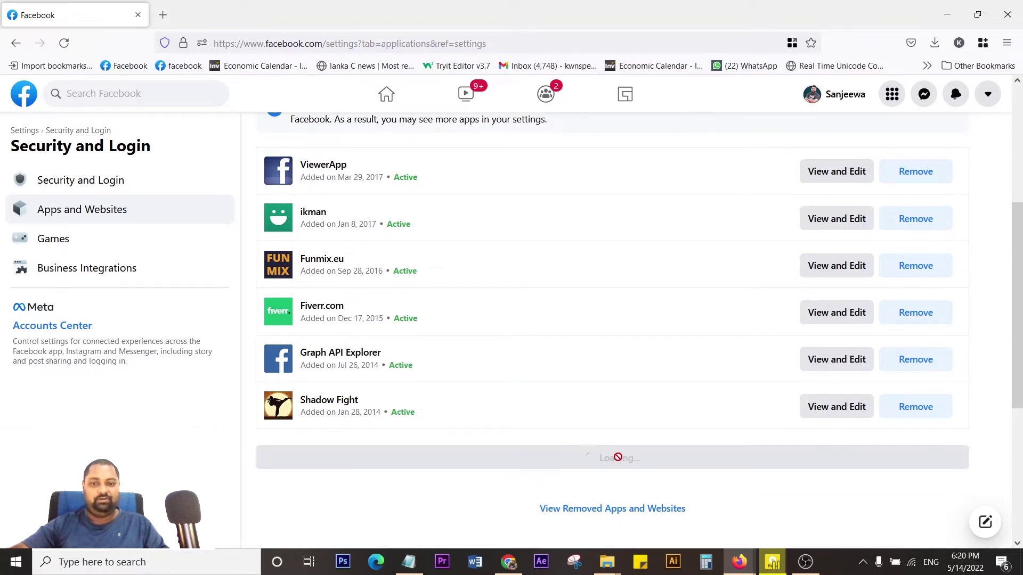
scroll(574, 434, down, 5)
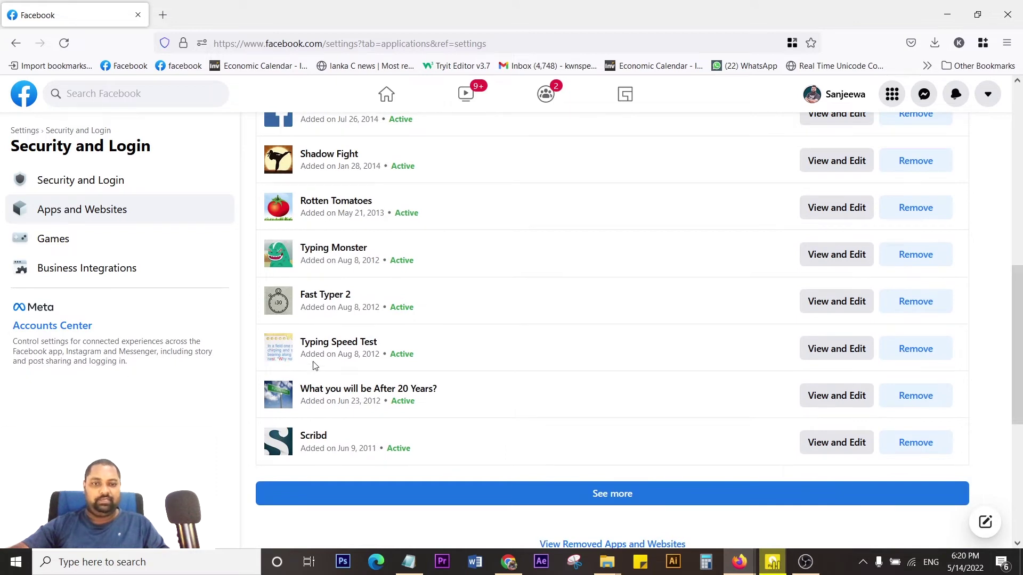
drag(332, 355, 372, 356)
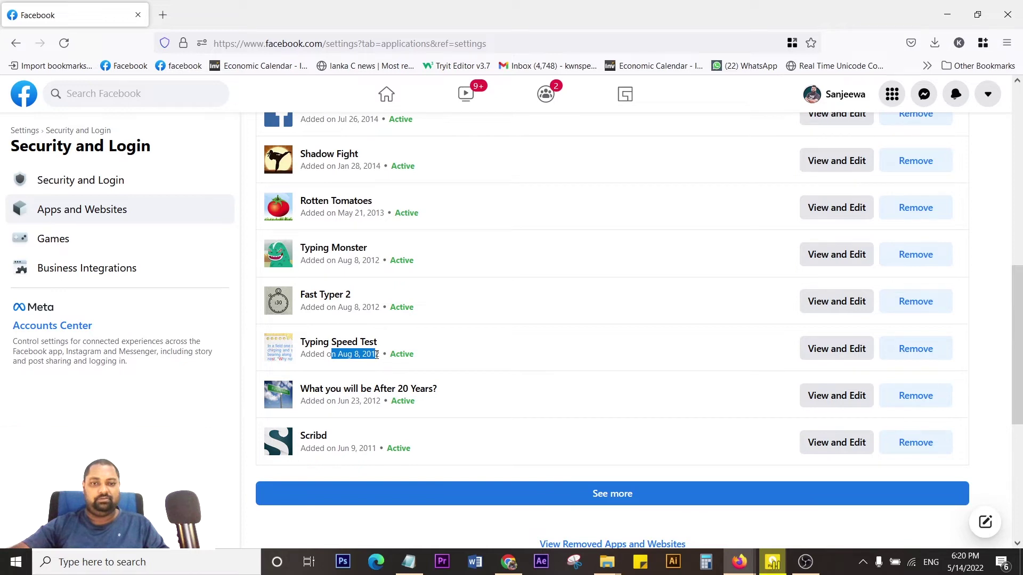
scroll(402, 339, up, 5)
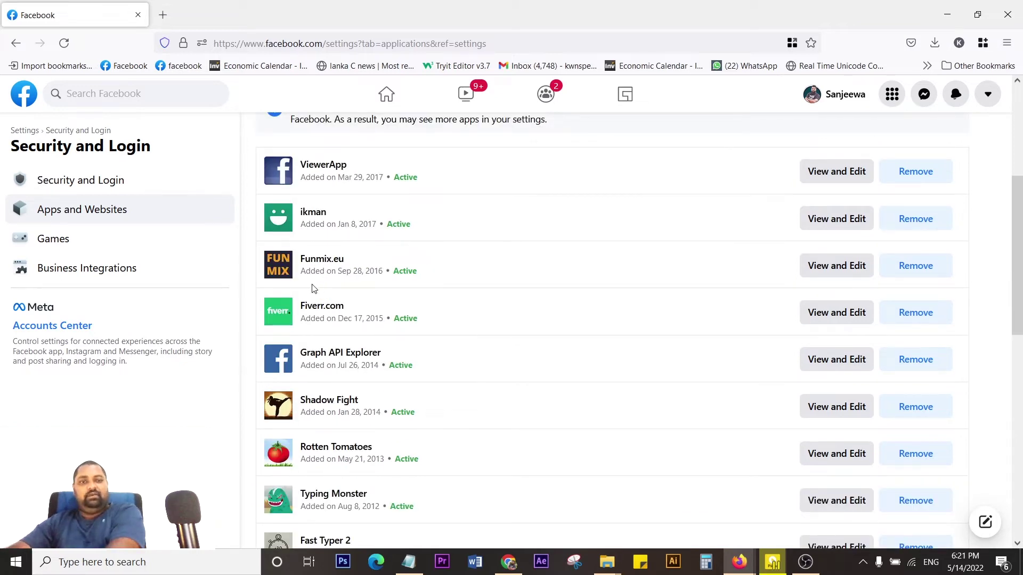
scroll(333, 426, down, 2)
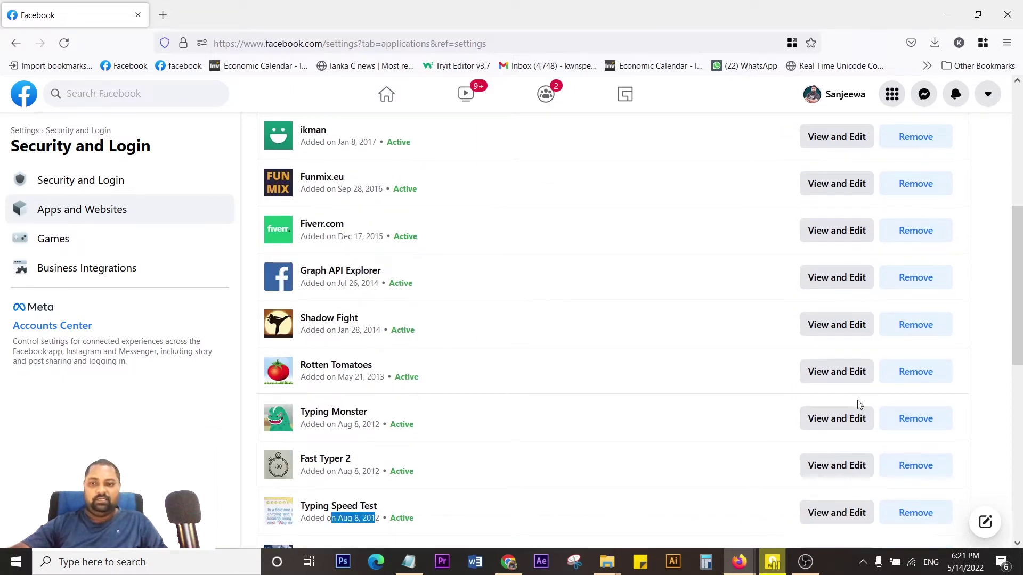
click(909, 421)
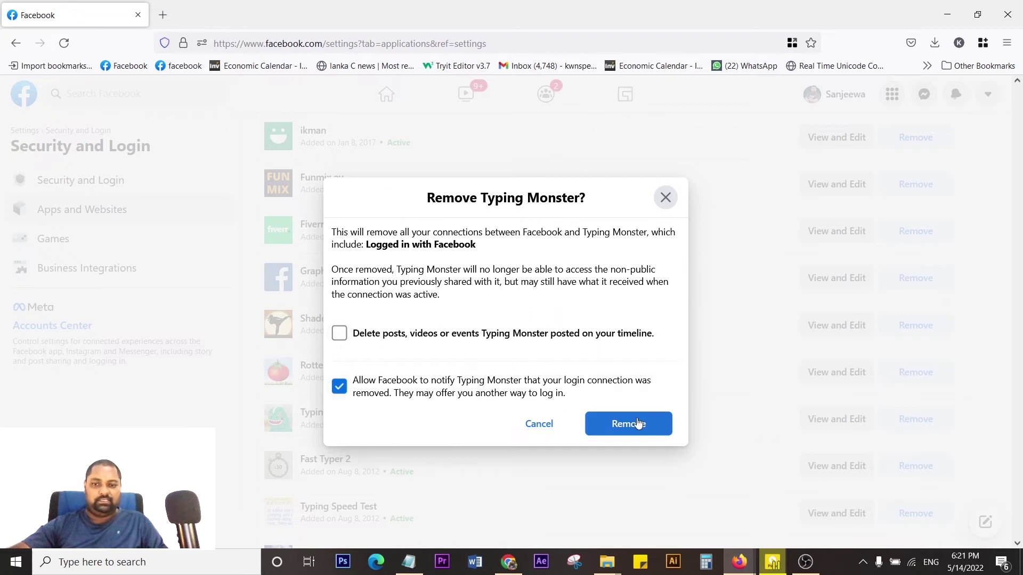
Confirm removing Typing Monster with its posts, videos and events deleted too.
click(339, 332)
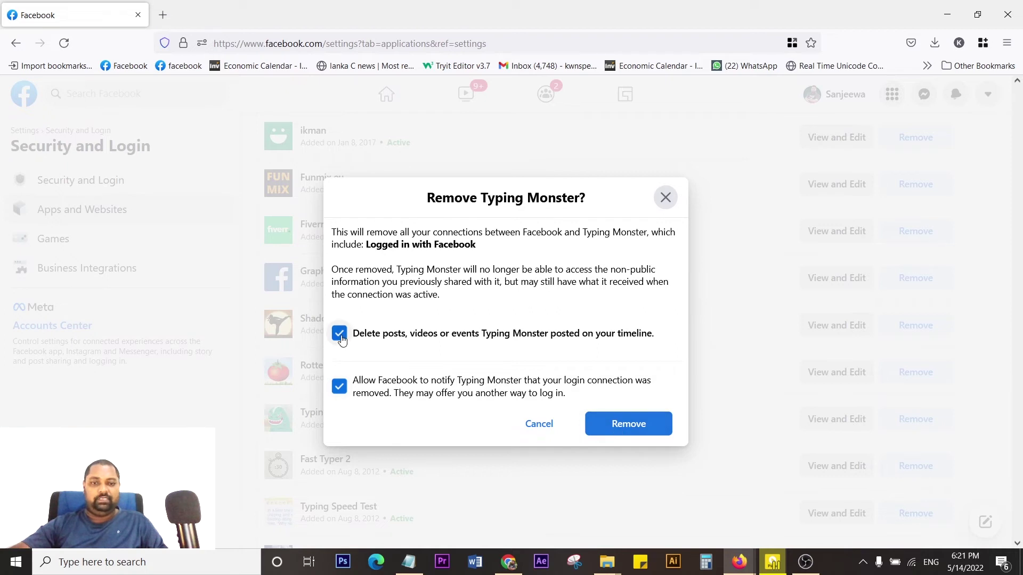
click(623, 425)
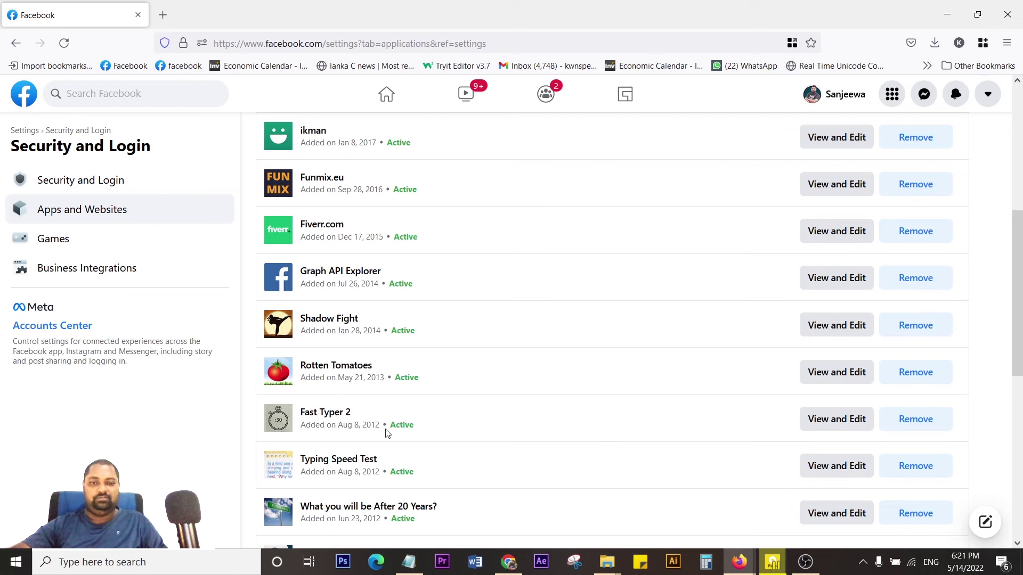
Open View and Edit for 'What you will be After 20 Years?', which shares name and profile picture.
scroll(410, 464, down, 3)
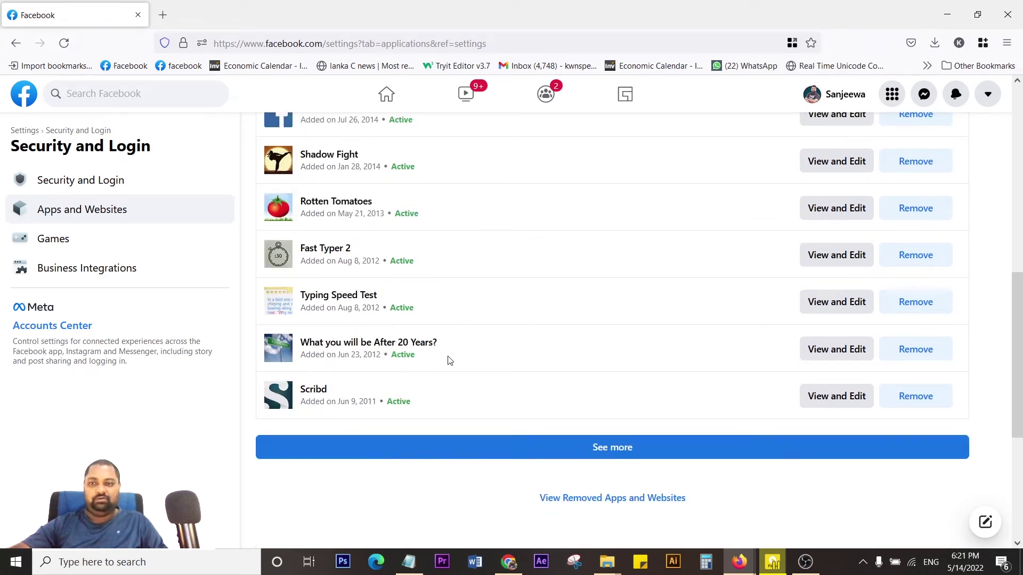
drag(301, 342, 703, 349)
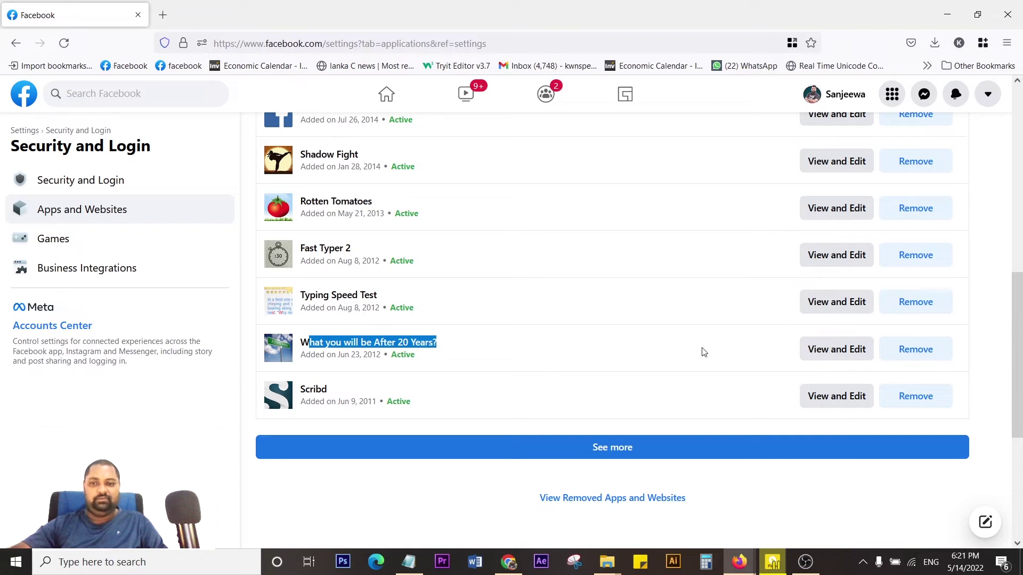
click(792, 358)
click(830, 353)
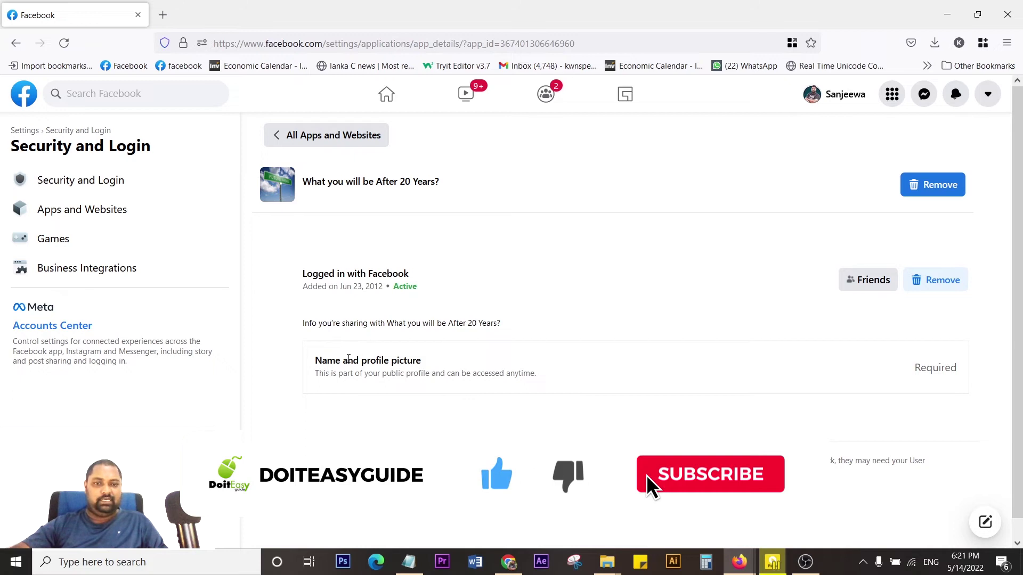
drag(328, 361, 420, 361)
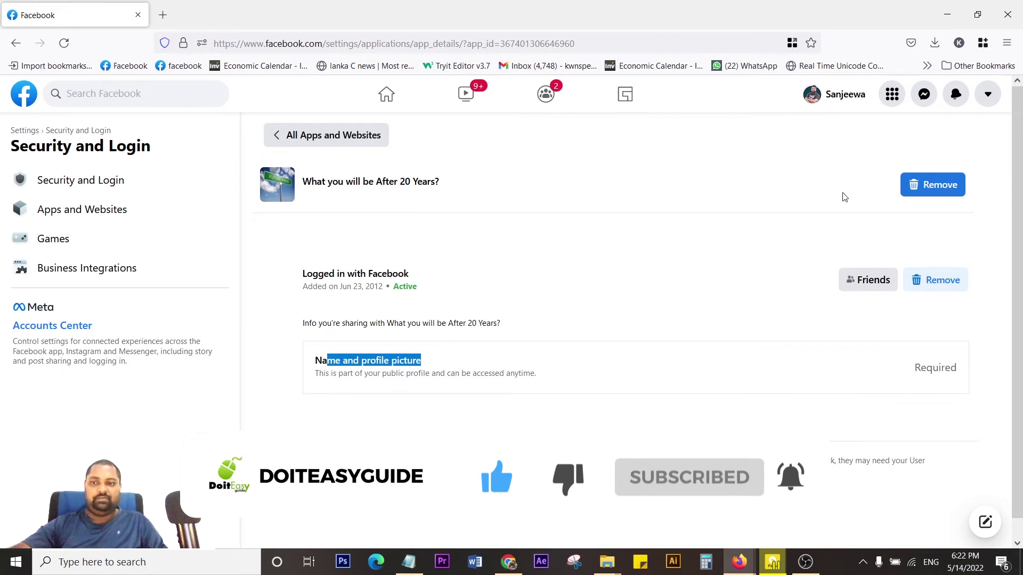
Remove 'What you will be After 20 Years?' with its timeline posts deleted, then review the remaining apps.
click(931, 191)
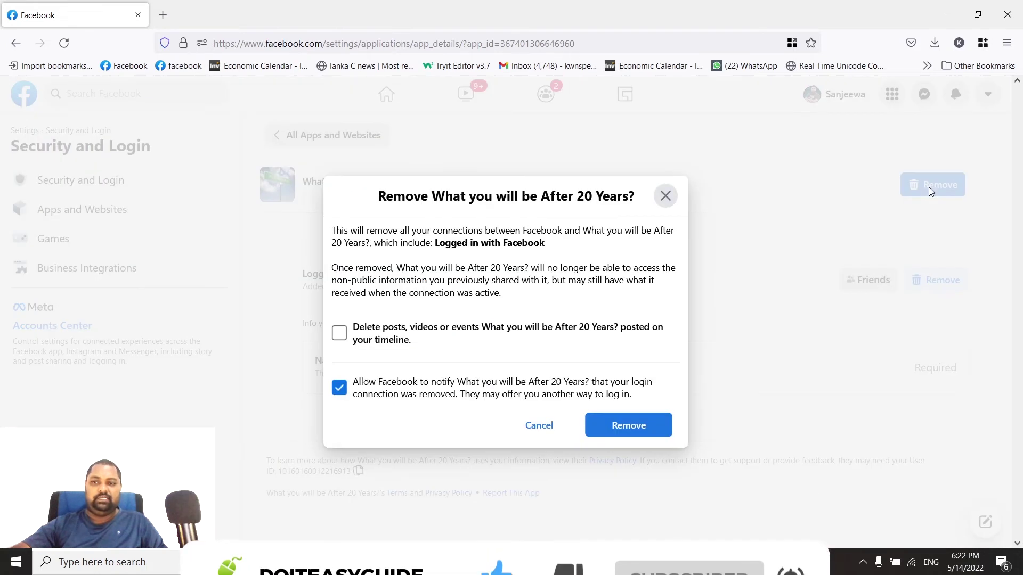
click(343, 335)
click(626, 425)
scroll(318, 304, down, 9)
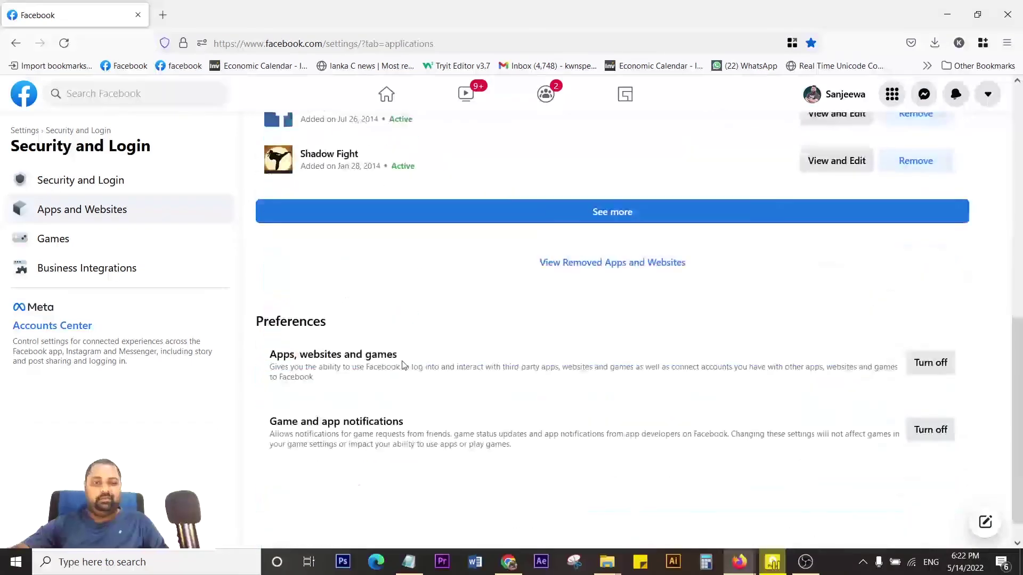
scroll(567, 389, up, 2)
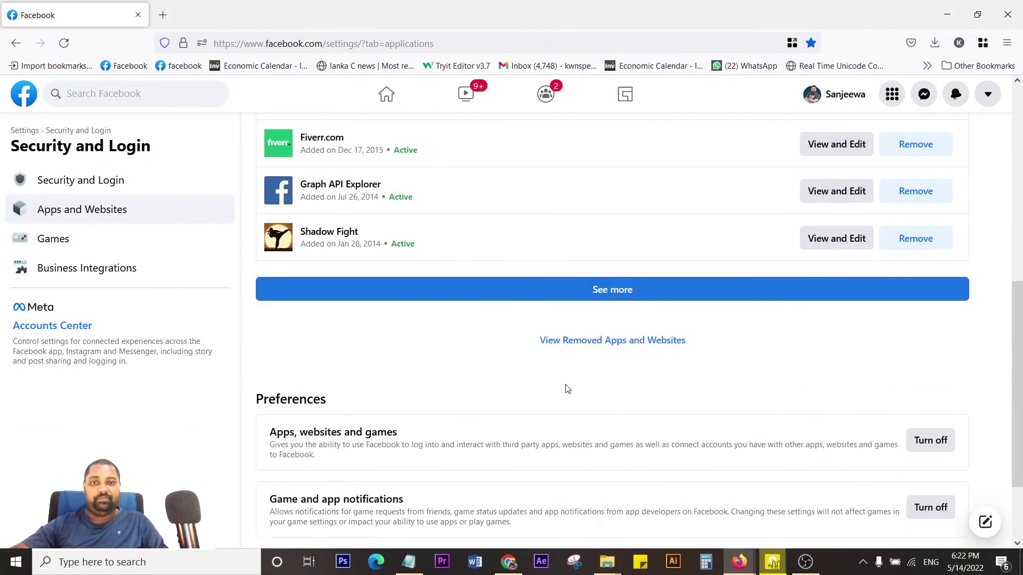
scroll(567, 389, down, 2)
scroll(568, 389, up, 8)
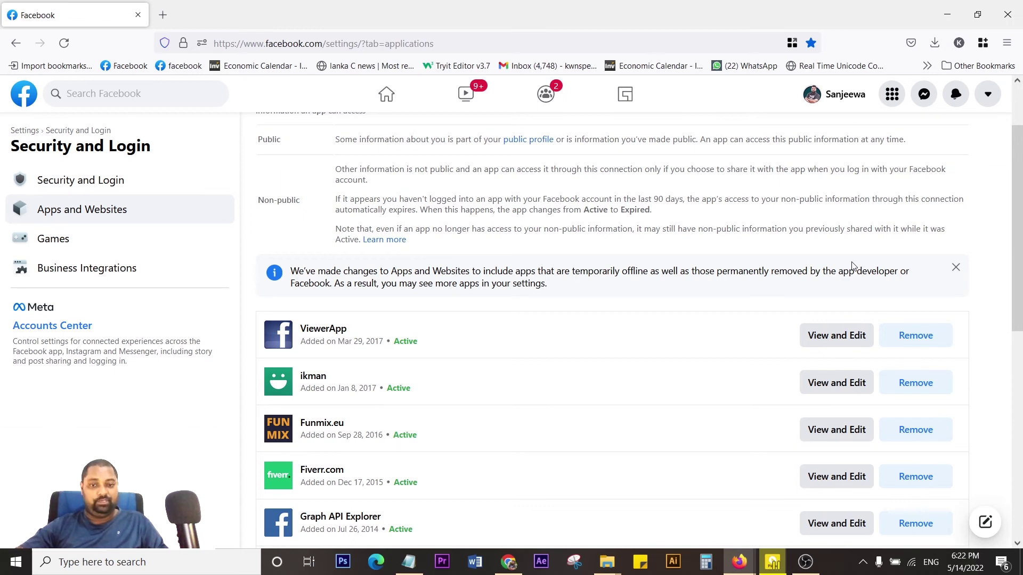
scroll(611, 363, down, 2)
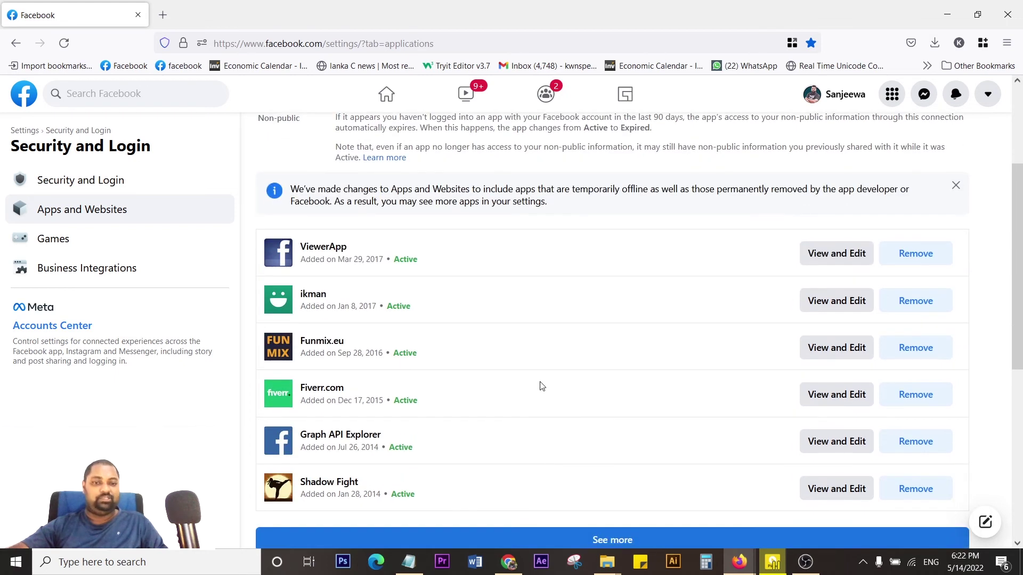